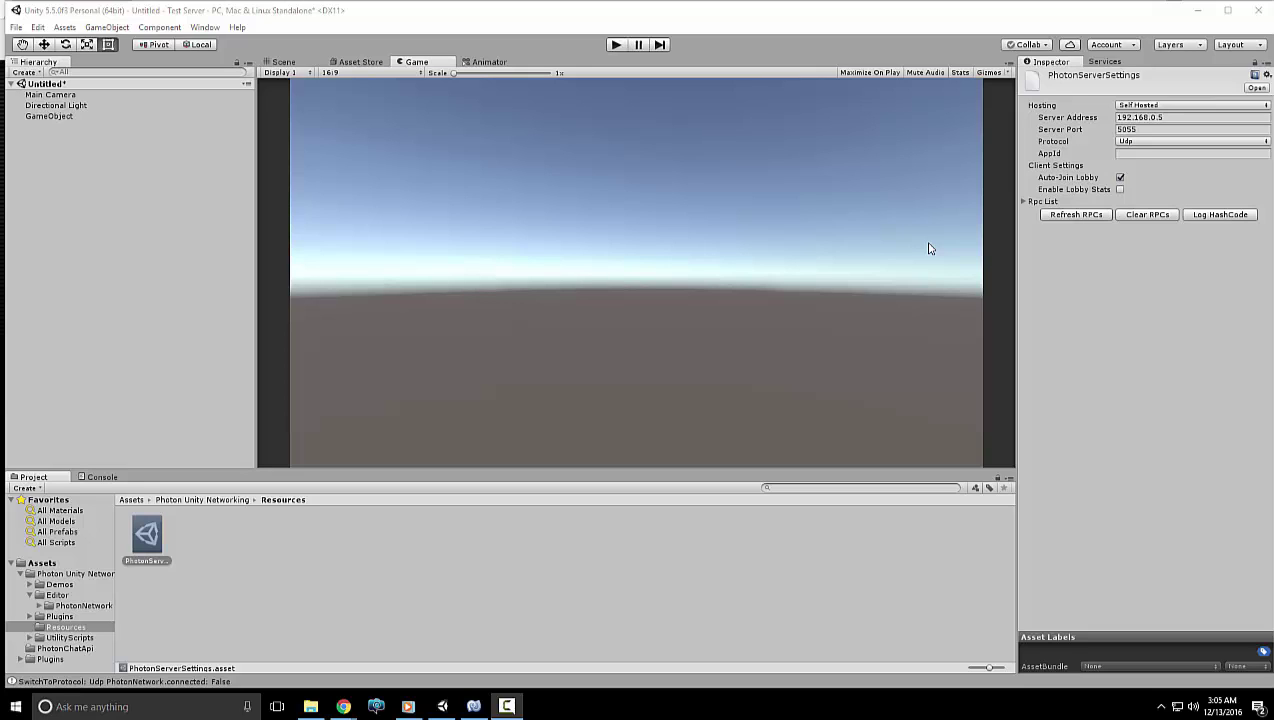
Review Unity's PhotonServerSettings (192.168.0.5, port 5055, Udp), then bring up the router's Virtual Servers page
key("ctrl+0")
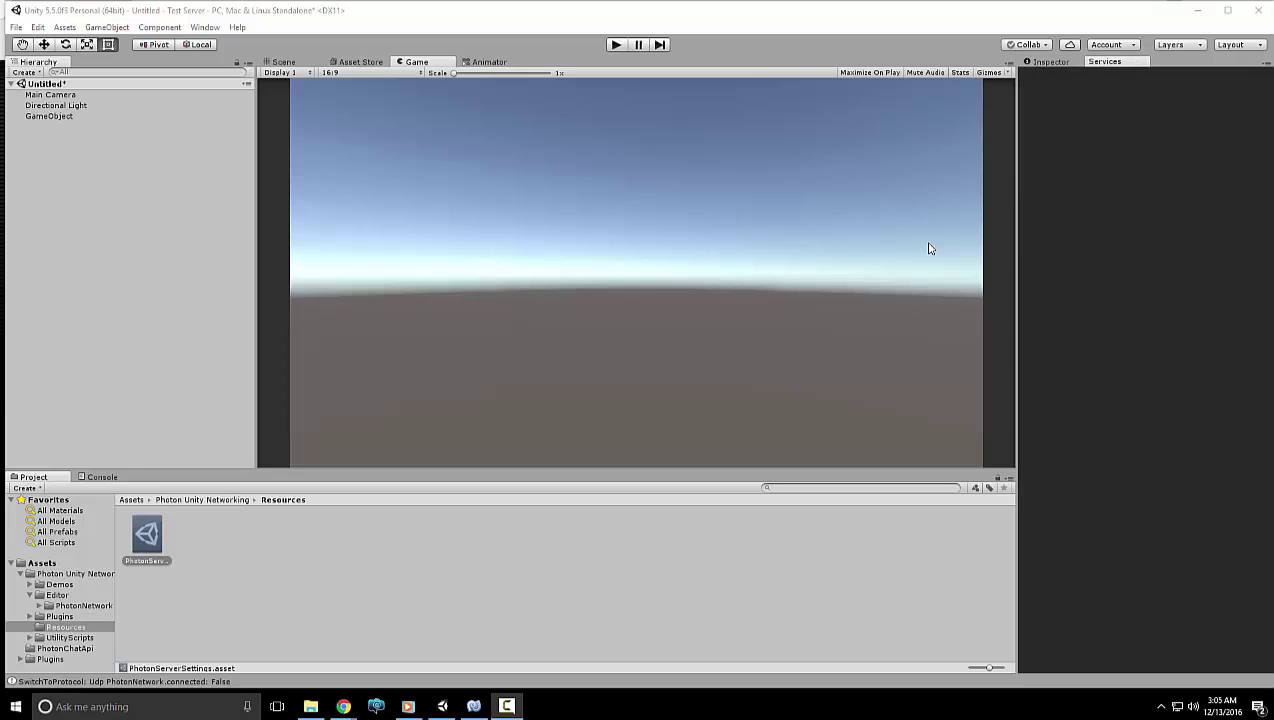
left_click(1050, 62)
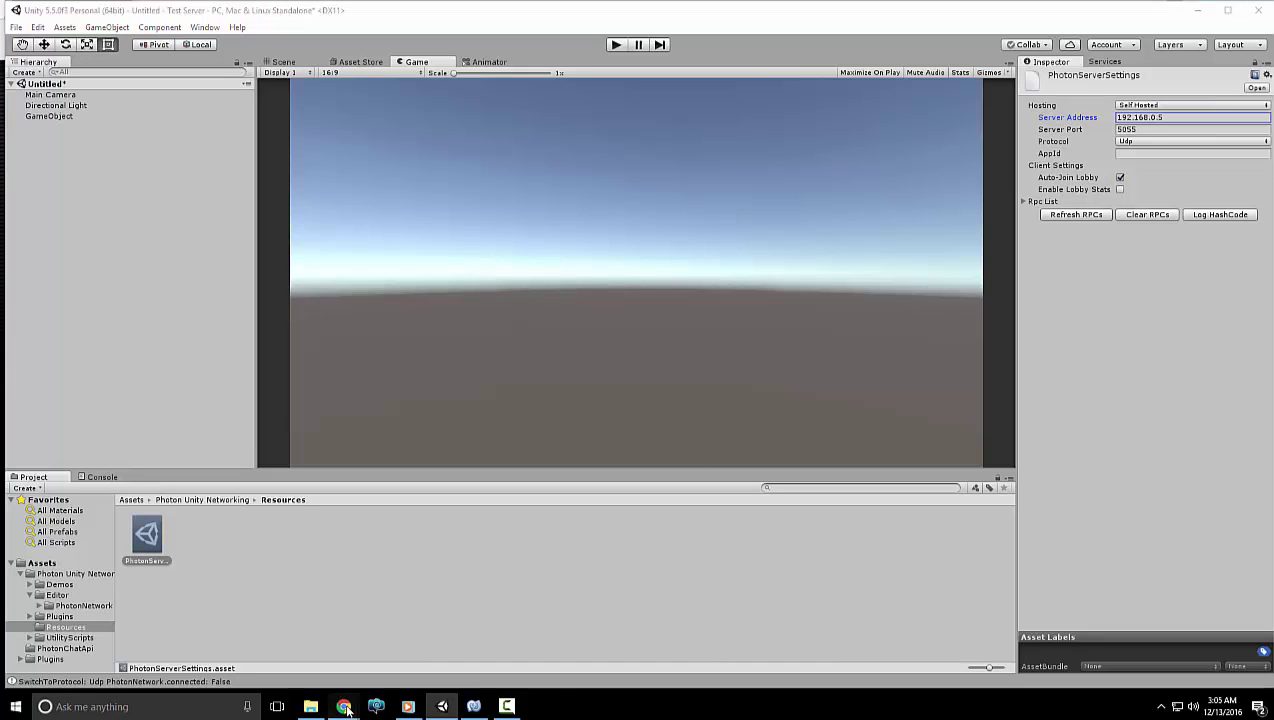
left_click(344, 707)
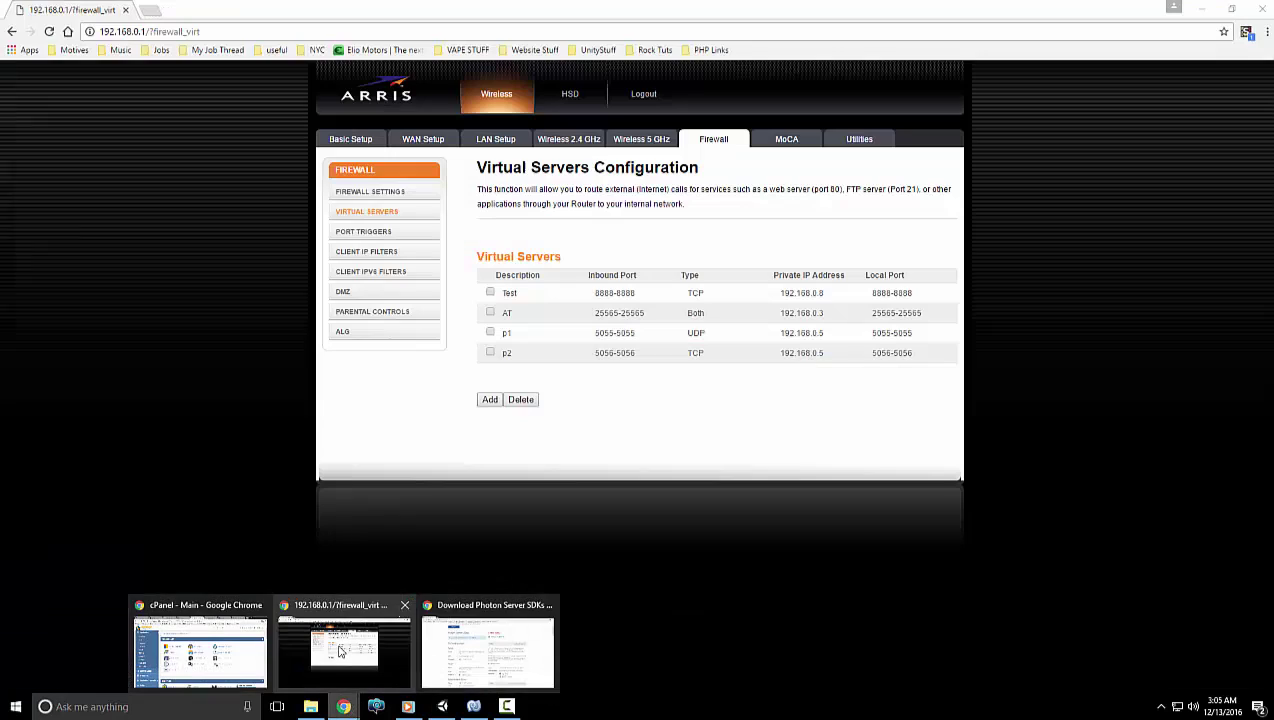
left_click(343, 645)
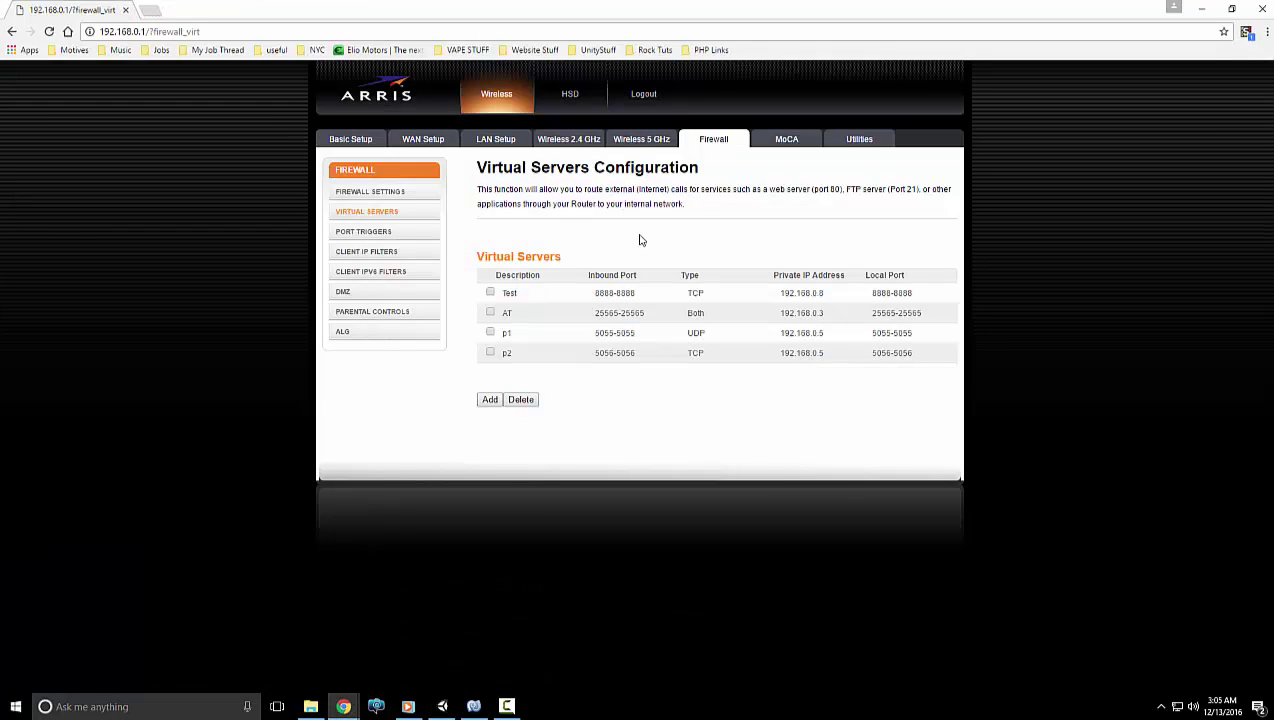
left_click_drag(506, 353, 512, 354)
left_click(610, 352)
left_click_drag(596, 333, 626, 333)
left_click_drag(871, 333, 912, 336)
left_click(910, 336)
mouse_move(594, 356)
left_mouse_down()
mouse_move(626, 356)
mouse_move(610, 356)
left_mouse_up()
left_click(610, 356)
left_click_drag(869, 356, 929, 350)
left_click(913, 358)
left_click_drag(823, 336, 775, 334)
Launch Command Prompt and run netstat
left_click(162, 705)
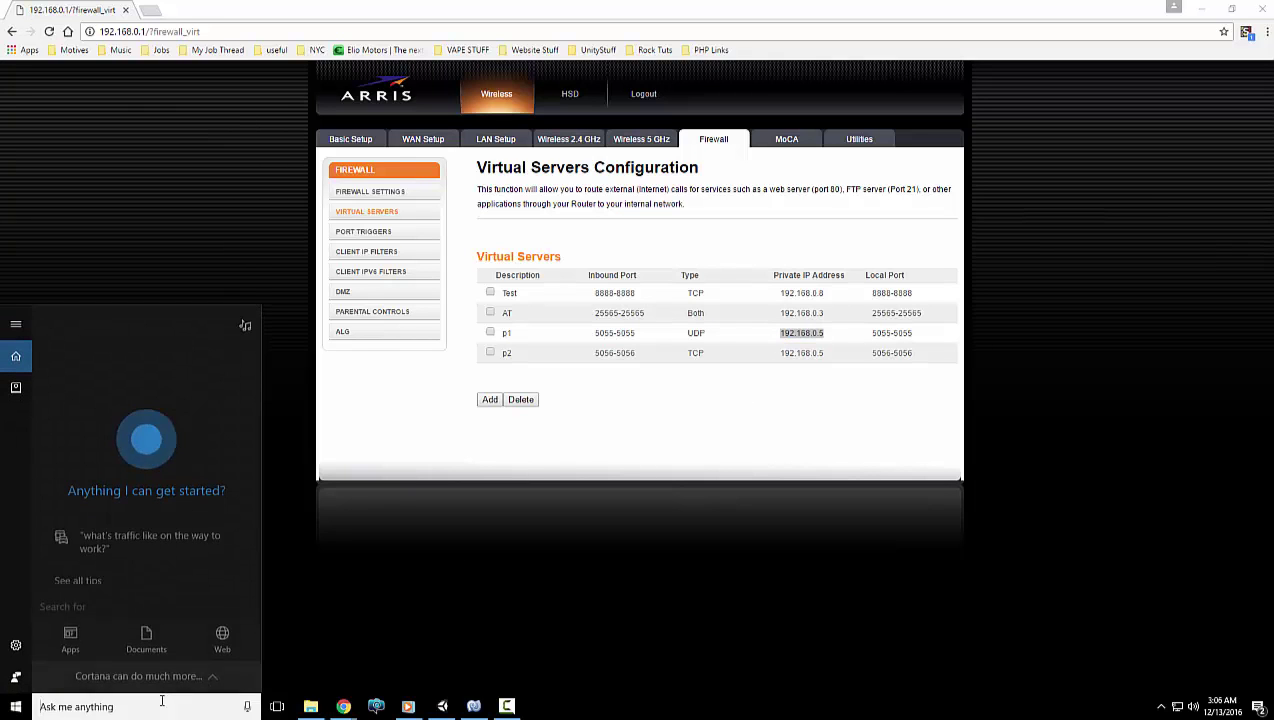
type("cmd")
left_click(120, 399)
left_click(541, 324)
type("netstat")
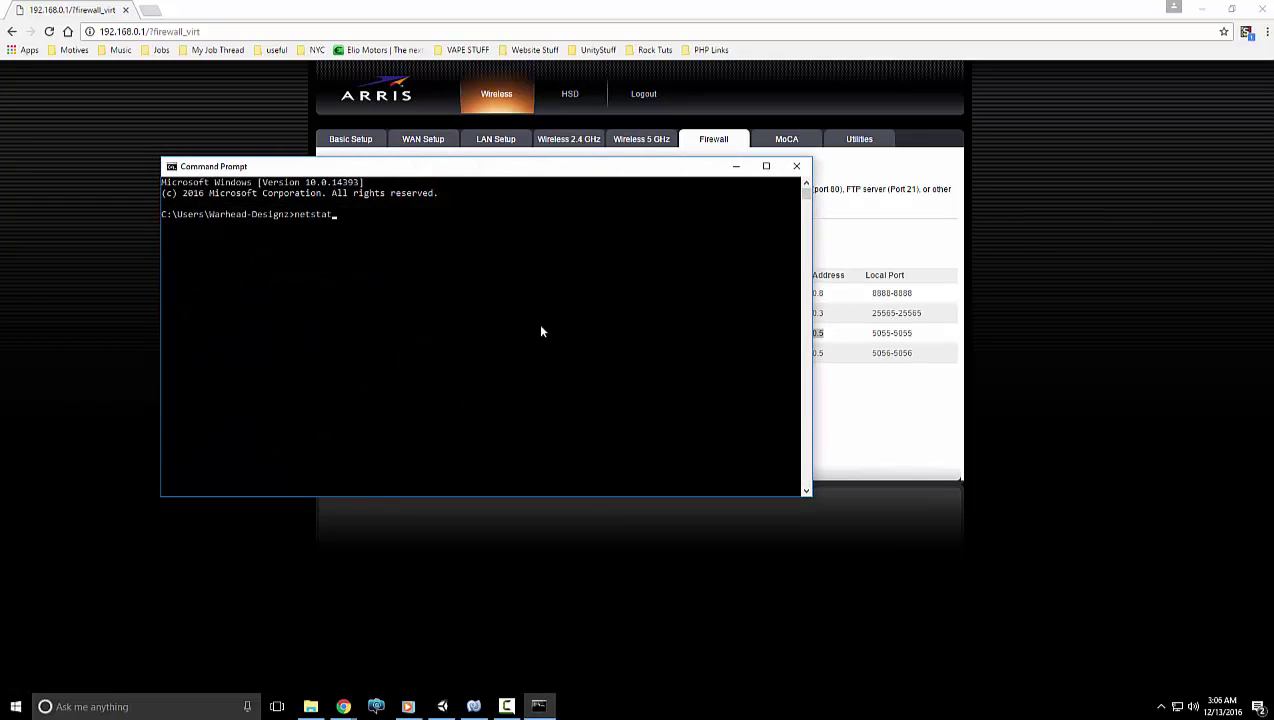
key("Return")
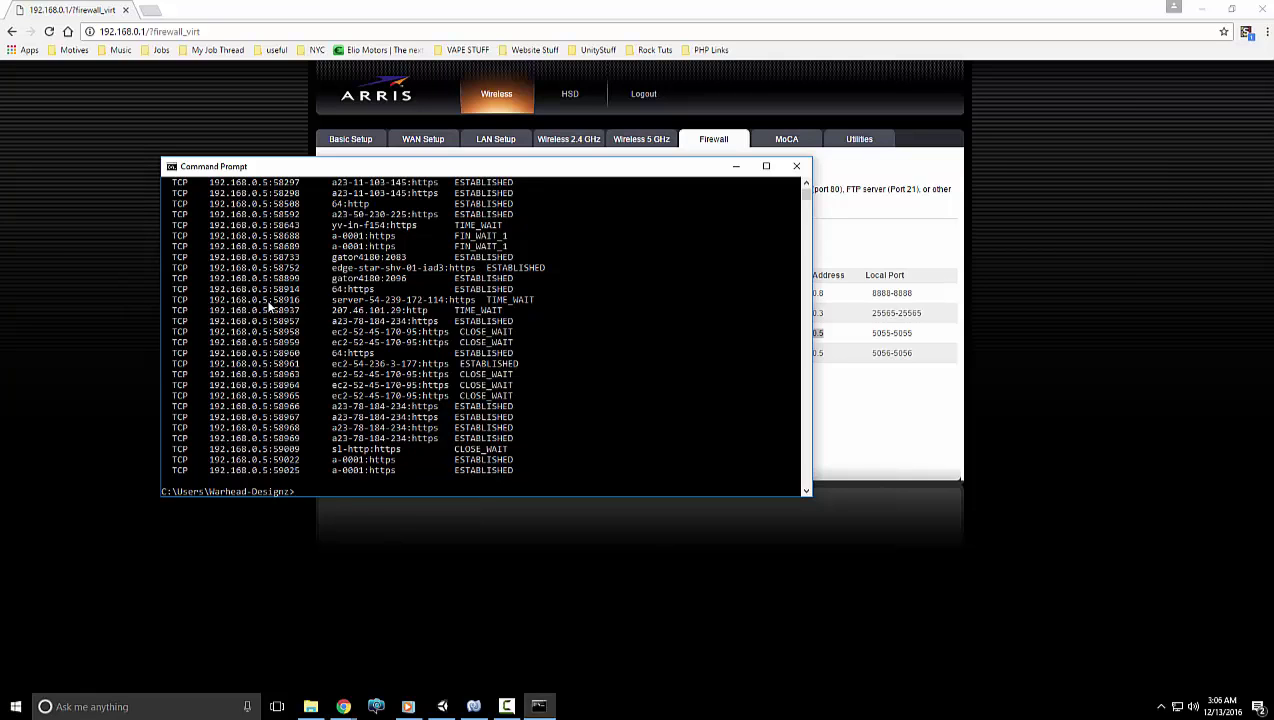
Inspect the netstat output, highlighting the local address 192.168.0.5 and the loopback rows
left_click_drag(268, 302, 211, 313)
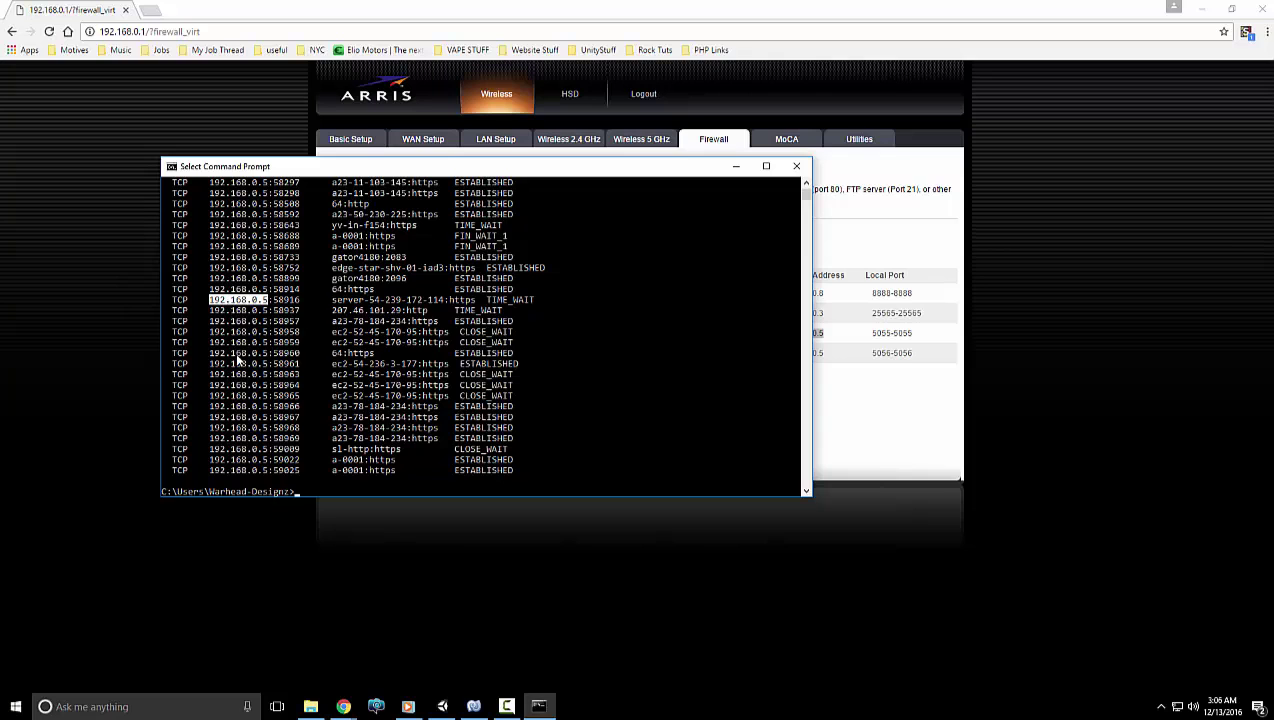
scroll(238, 360, "up", 5)
scroll(230, 308, "down", 2)
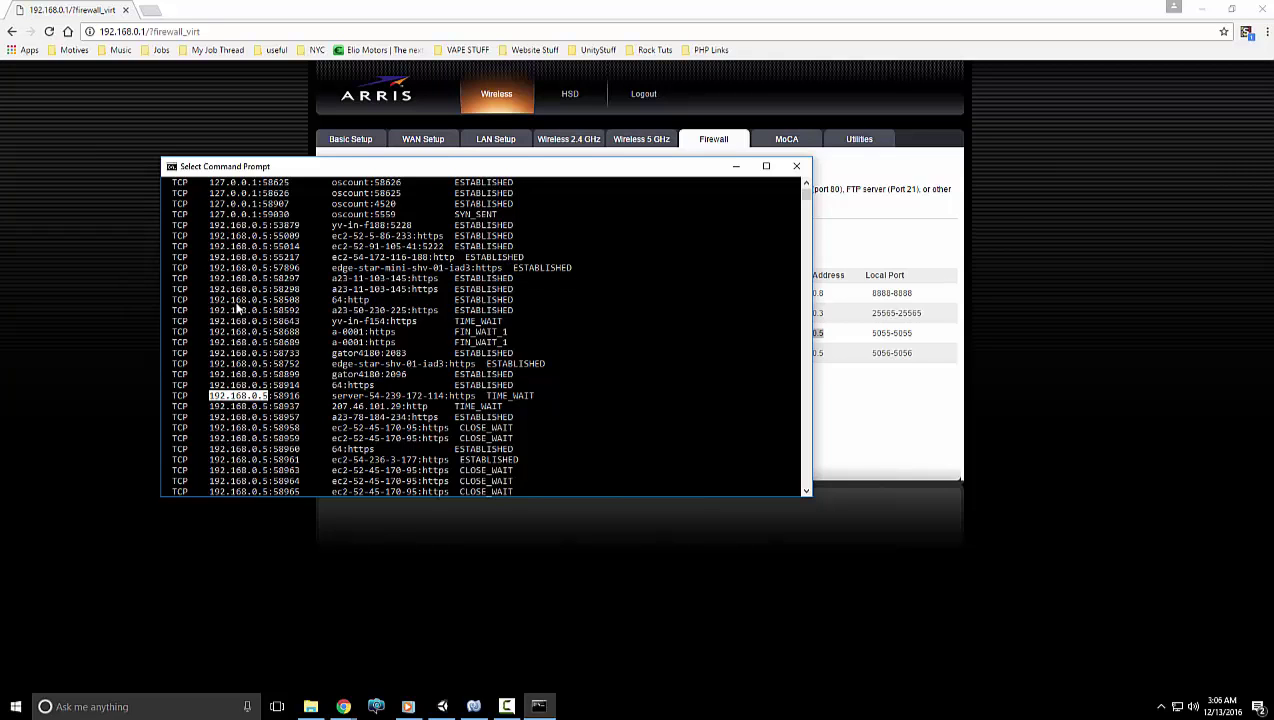
scroll(258, 278, "down", 6)
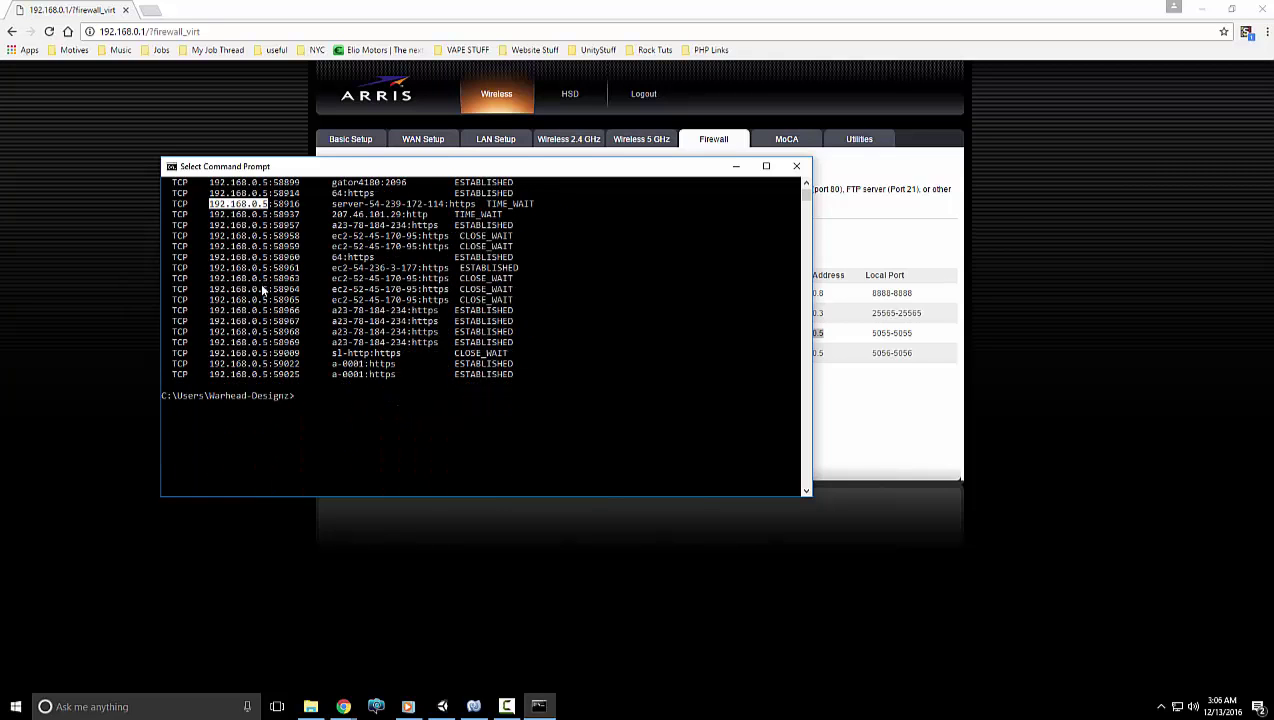
scroll(263, 296, "up", 15)
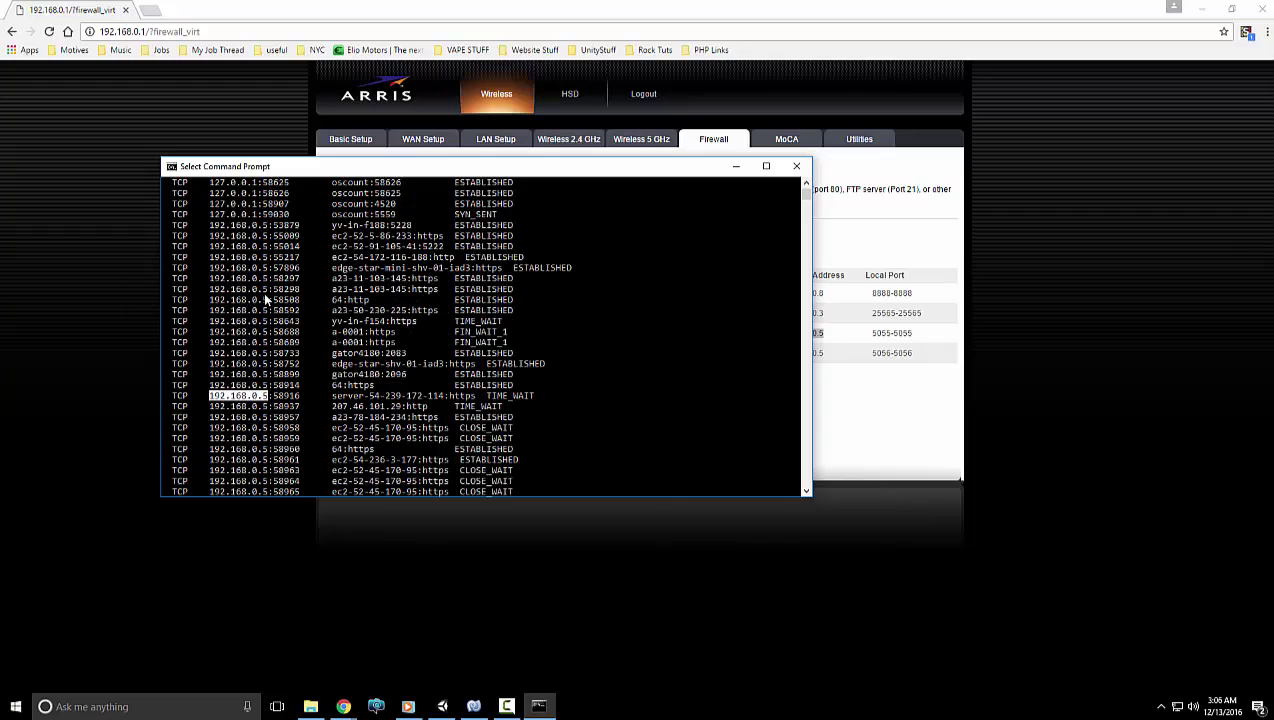
left_click_drag(228, 290, 247, 347)
left_click(229, 290)
left_click(270, 364)
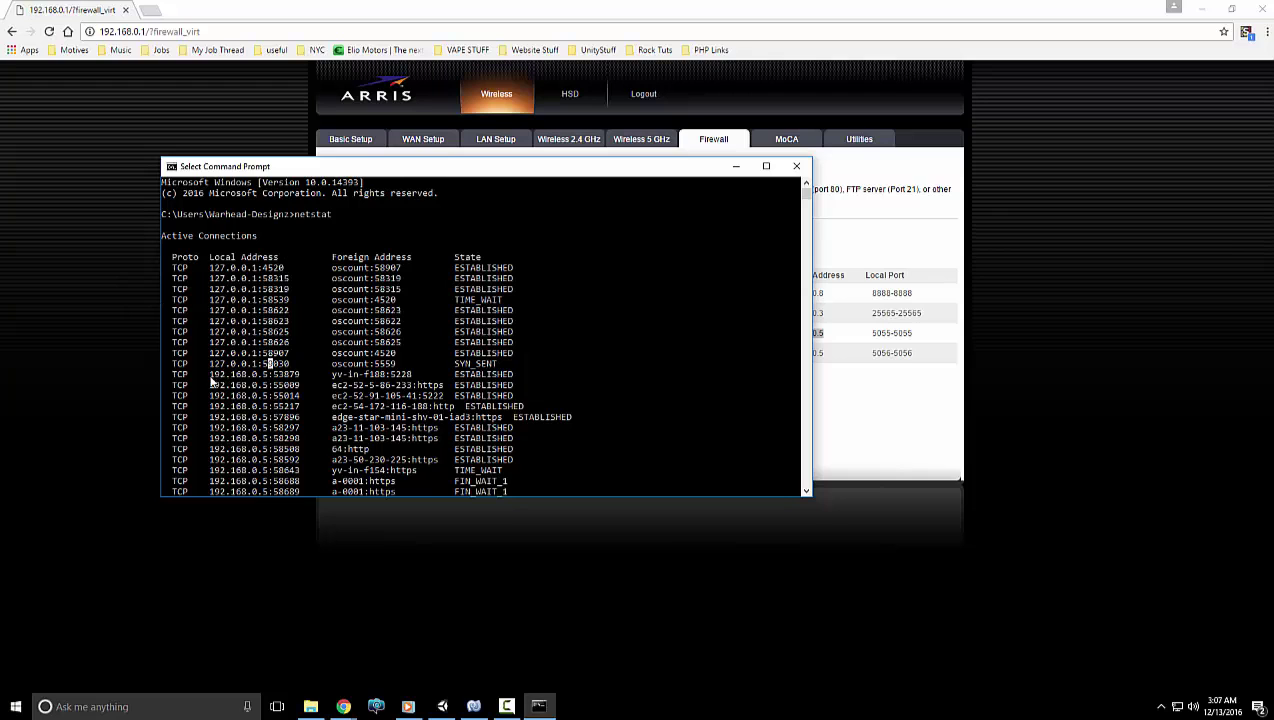
Select the connection rows using 192.168.0.5, then close Command Prompt
left_click_drag(209, 374, 303, 459)
scroll(303, 459, "down", 6)
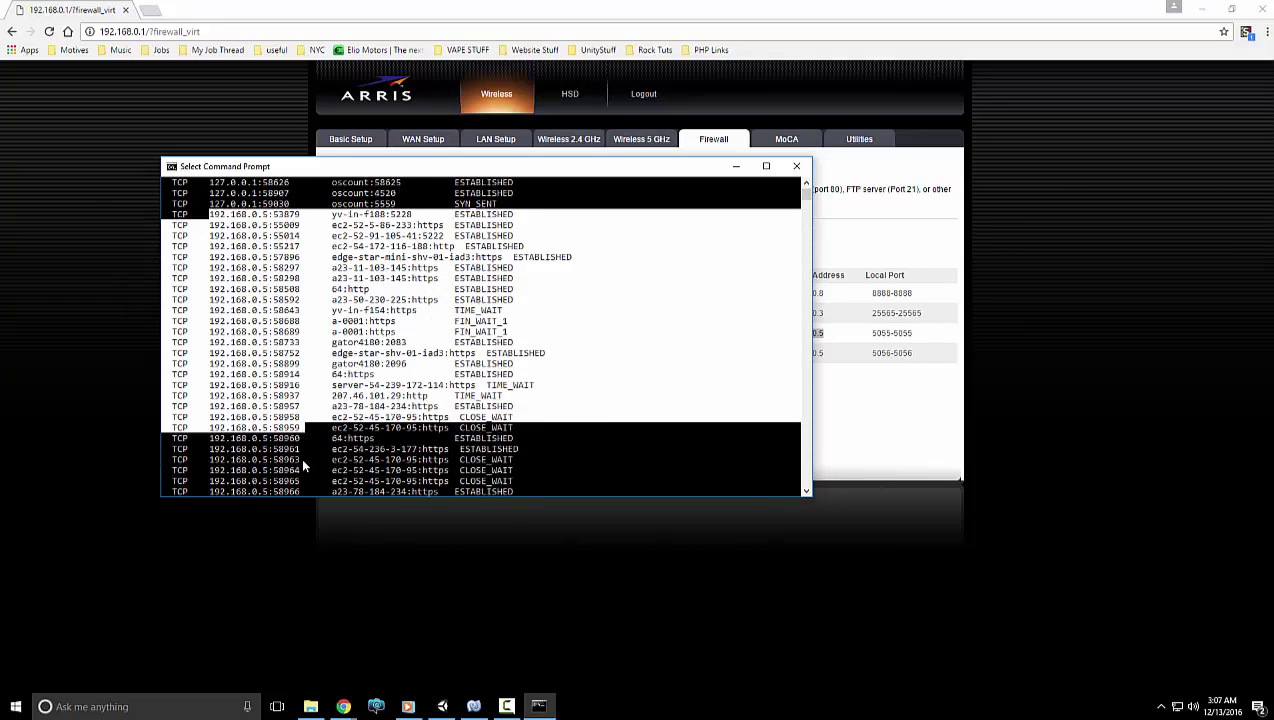
scroll(305, 459, "down", 3)
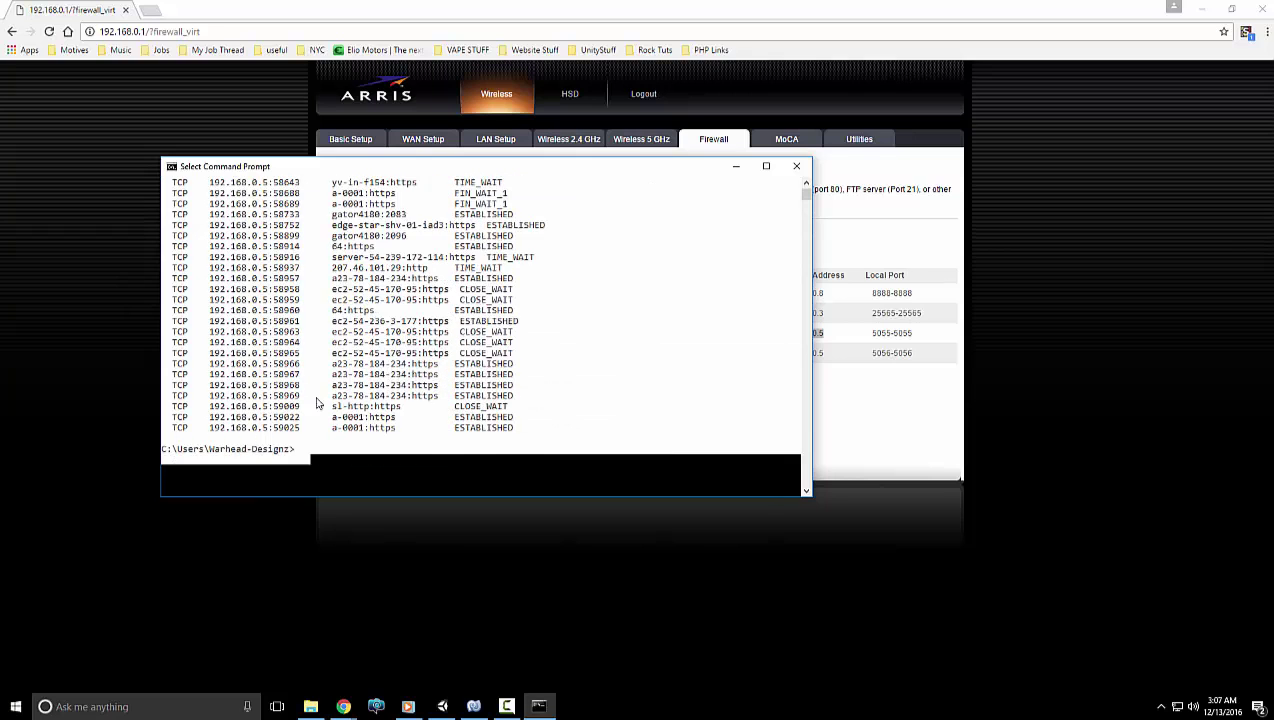
left_click(316, 364)
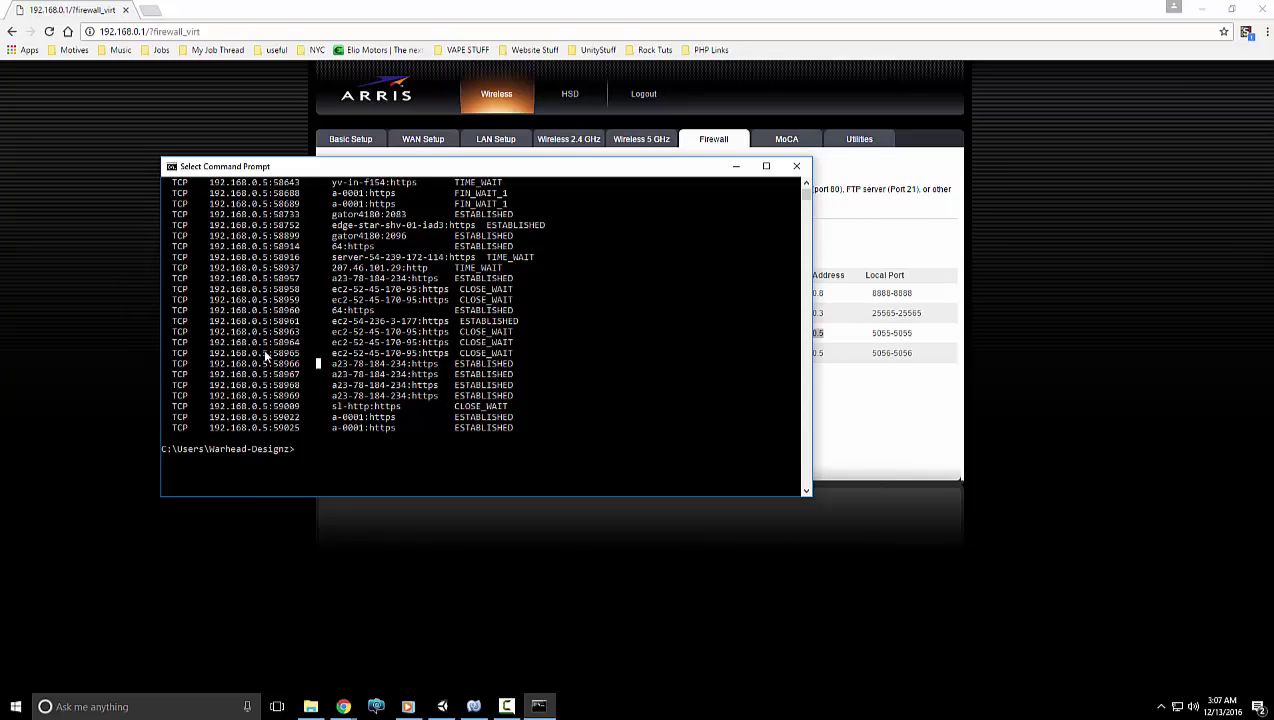
left_click(797, 167)
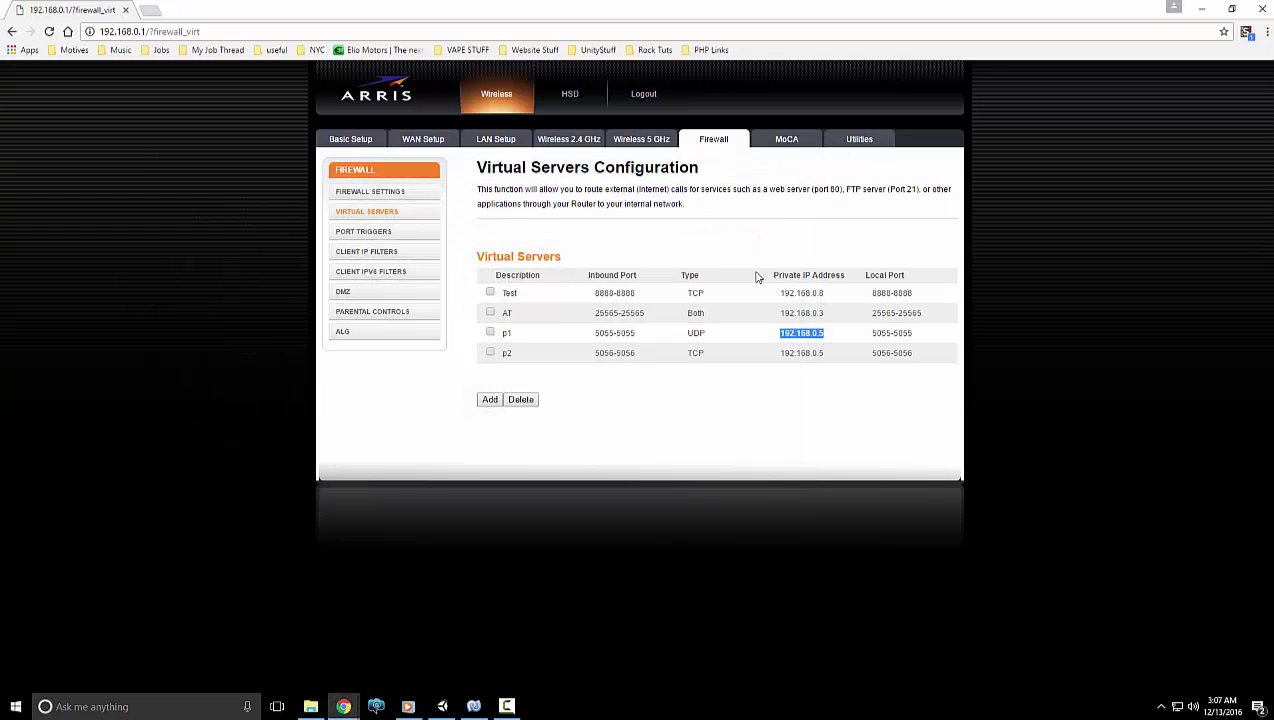
Start a new virtual server entry with description 'asdasda' and inbound ports 5055–5055
left_click(489, 400)
type("asdasda")
left_click(635, 345)
type("5055")
left_click(708, 344)
type("5055")
left_click(680, 366)
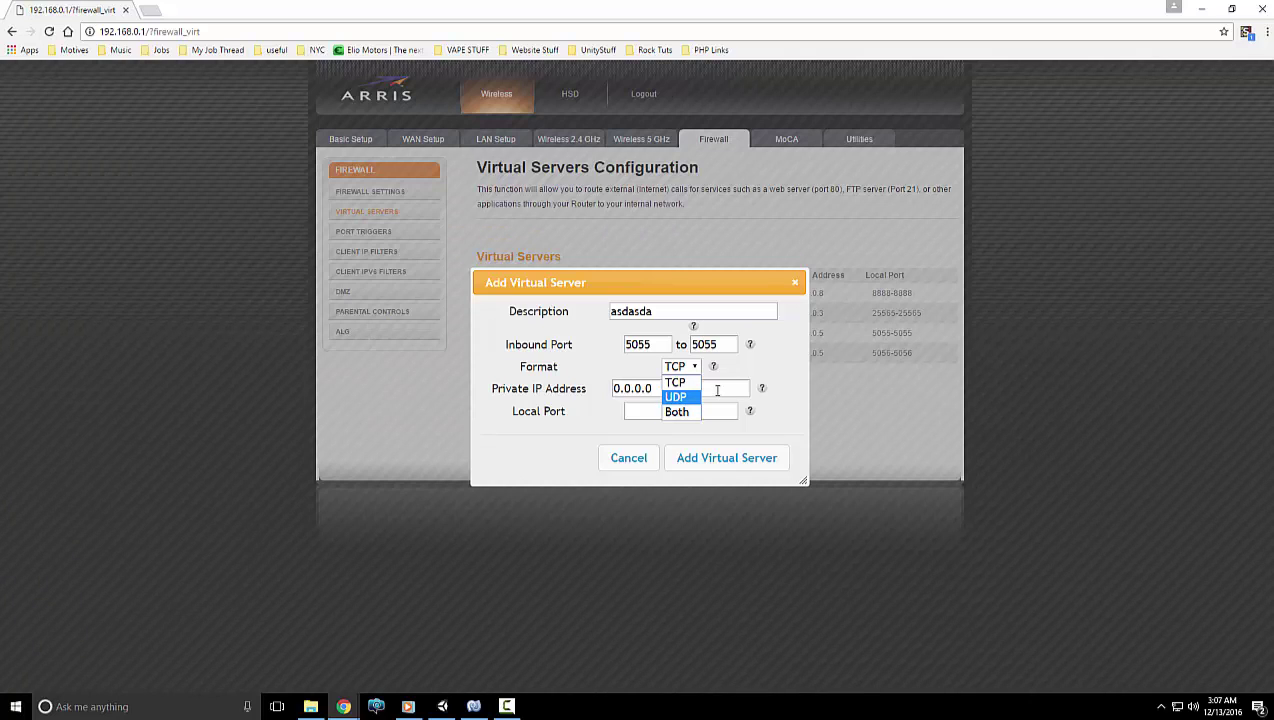
left_click(717, 390)
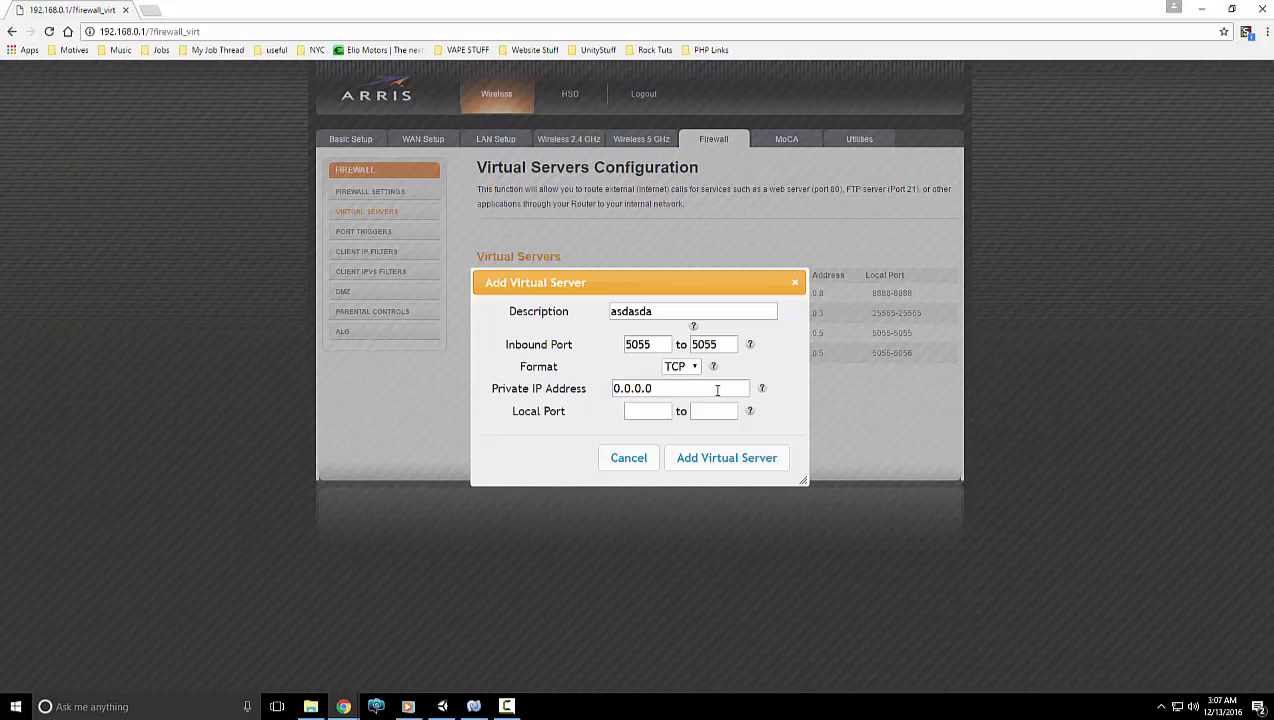
Set the private IP to 192.168.0.5 and the local port range to 5055–5055
left_click_drag(717, 390, 583, 389)
type("192.168.0.5")
double_click(655, 344)
key("ctrl+c")
left_click(642, 412)
key("ctrl+v")
left_click(712, 412)
key("ctrl+v")
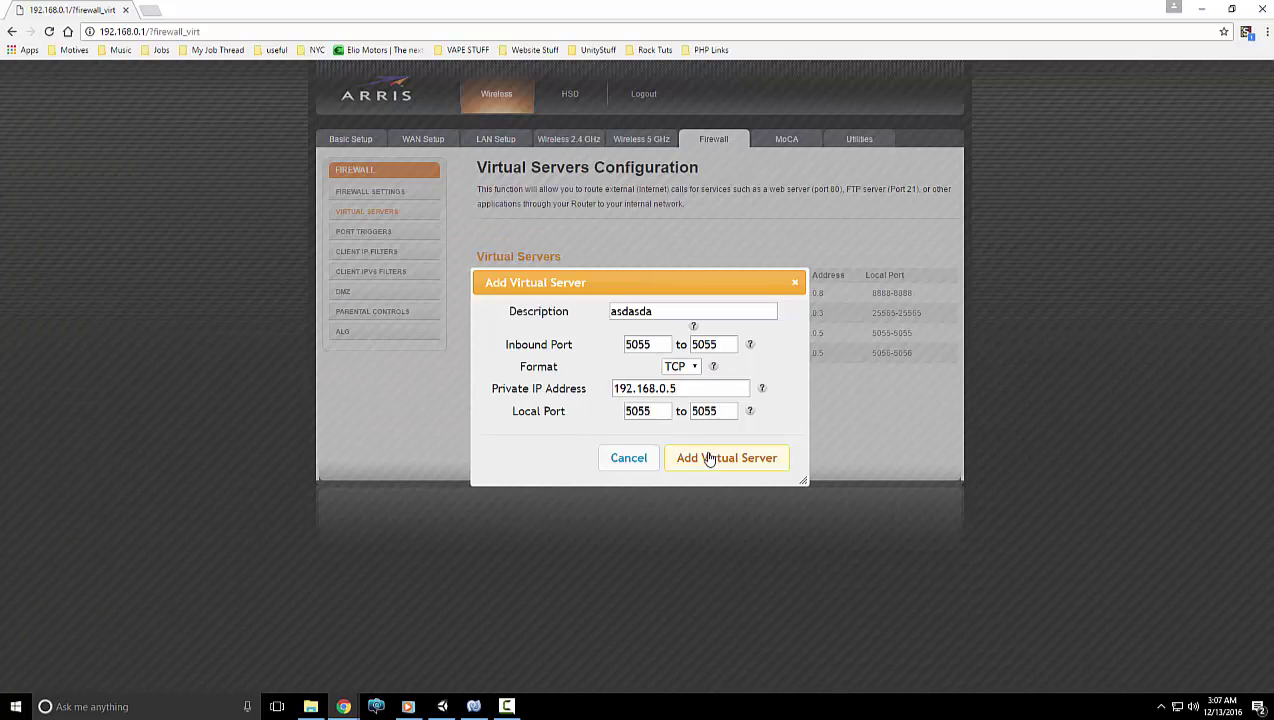
Submit the entry, switch its protocol to UDP after the invalid range alert, and retry
left_click(708, 458)
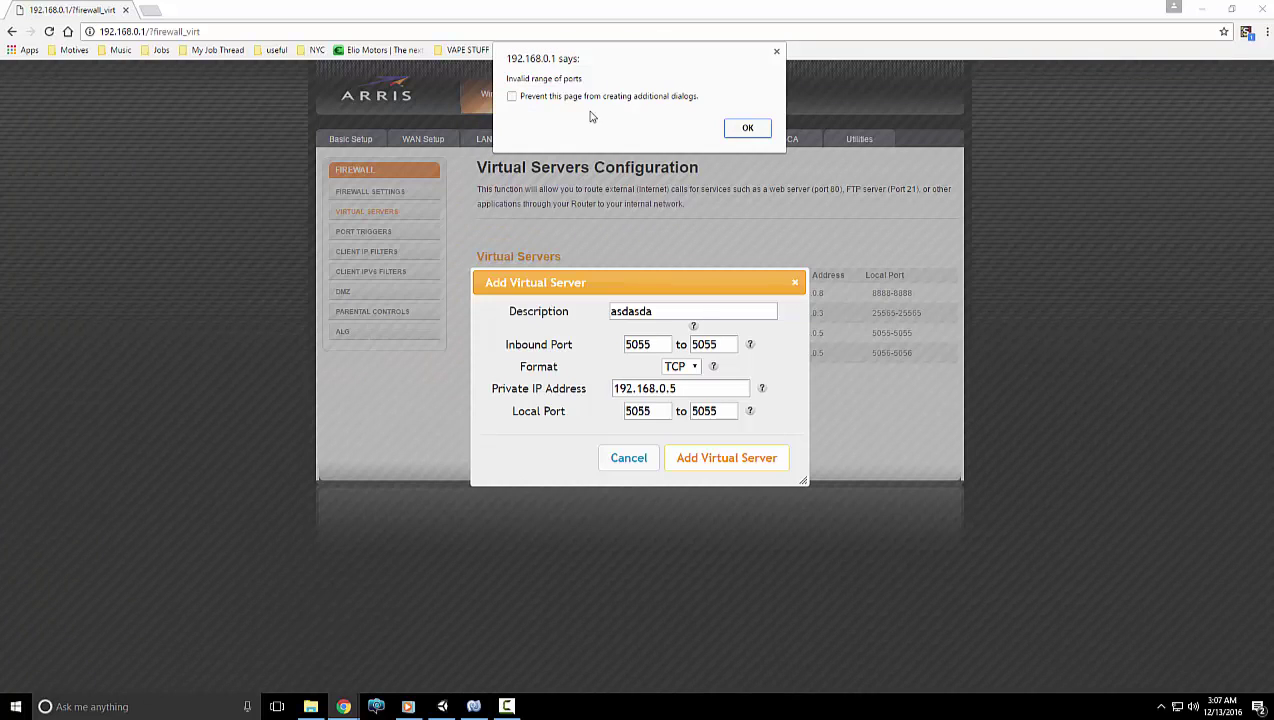
left_click(757, 129)
left_click(680, 367)
left_click(678, 398)
left_click(716, 457)
left_click(749, 131)
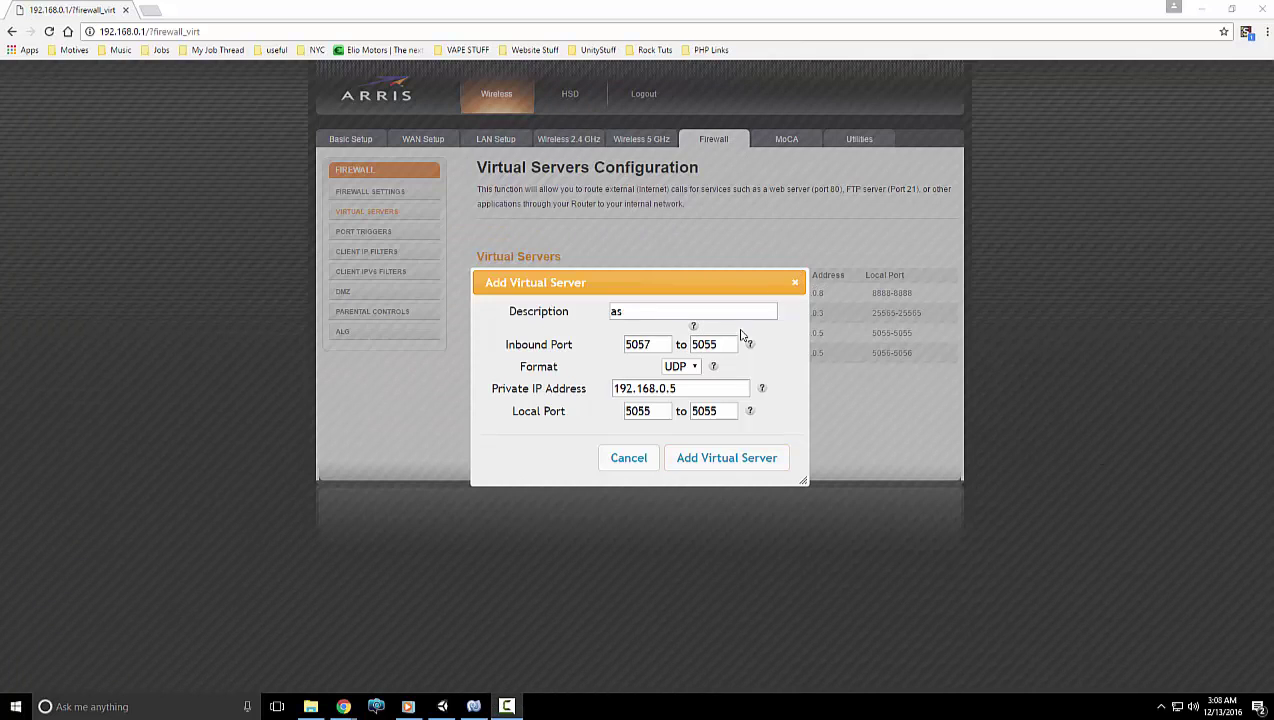
Change the inbound end and local port range to 5057–5057 and submit the UDP entry
left_click(733, 338)
key("BackSpace")
type("7")
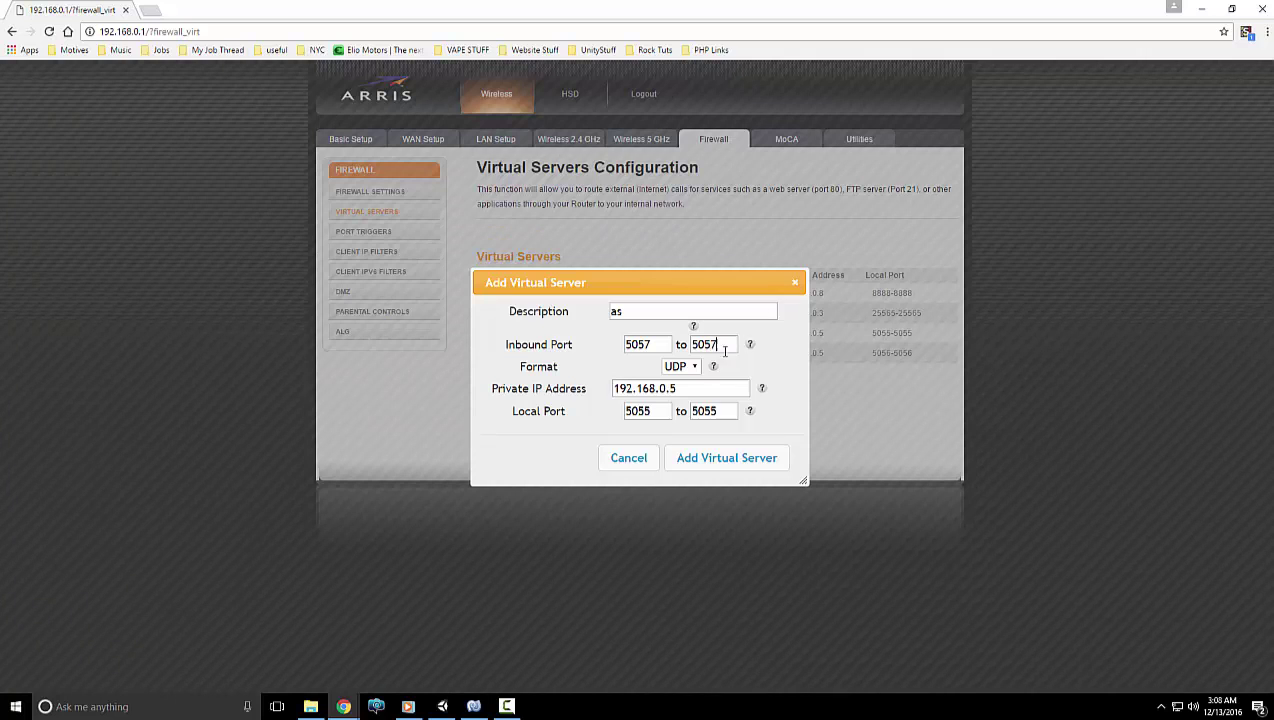
left_click(661, 411)
key("BackSpace")
type("7")
left_click(718, 411)
key("BackSpace")
type("7")
key("Return")
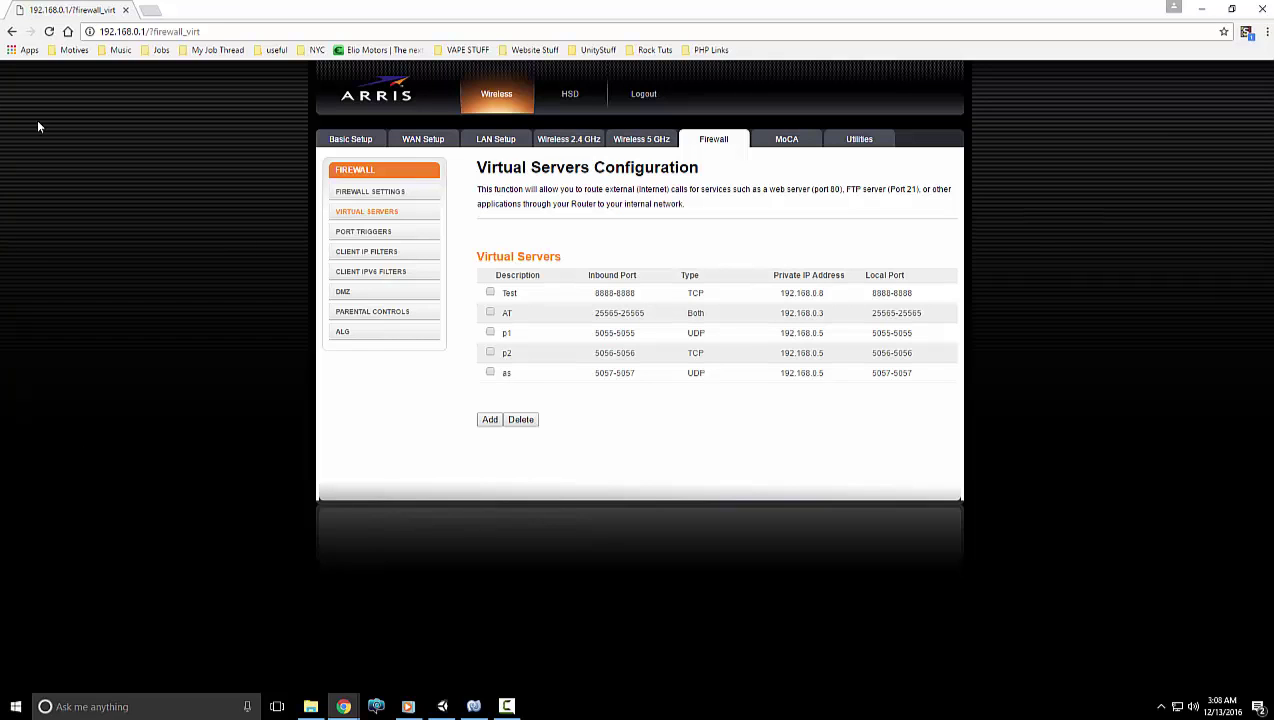
Search Google for 'Local static ip' in a new tab, skim the snippet, and return to the router tab
left_click(151, 11)
type("g")
key("Return")
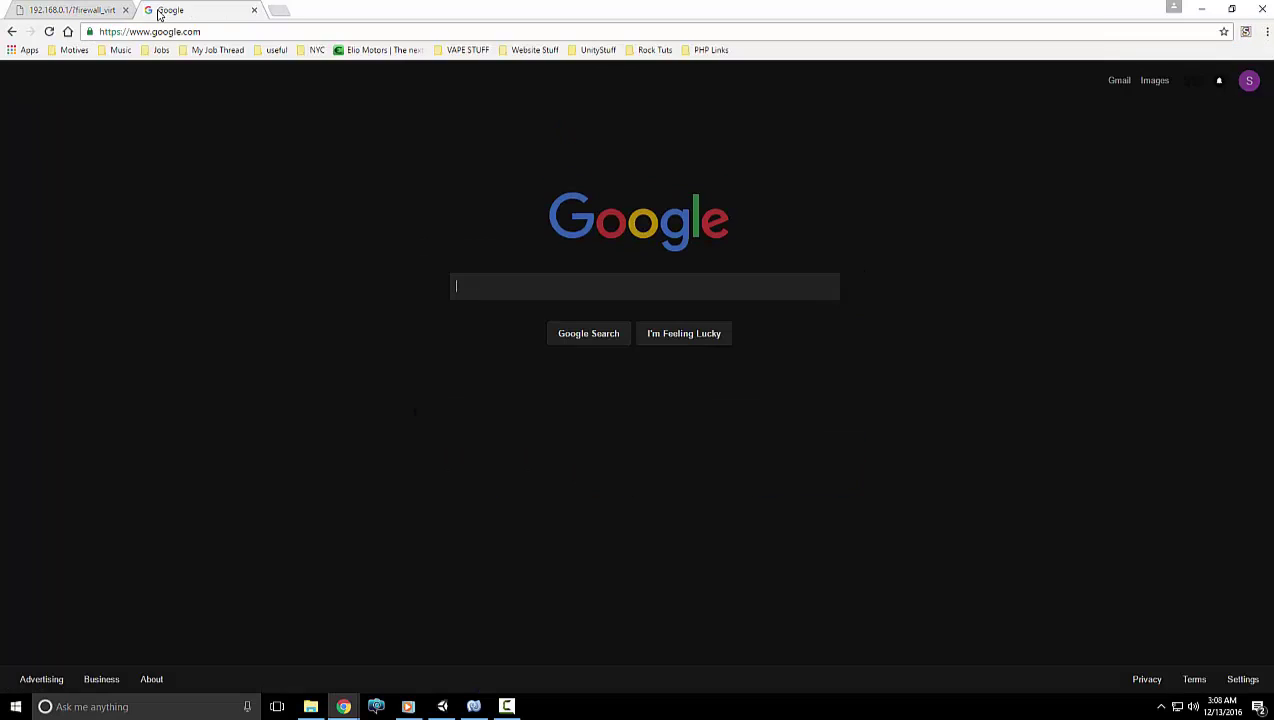
type("Local static ip")
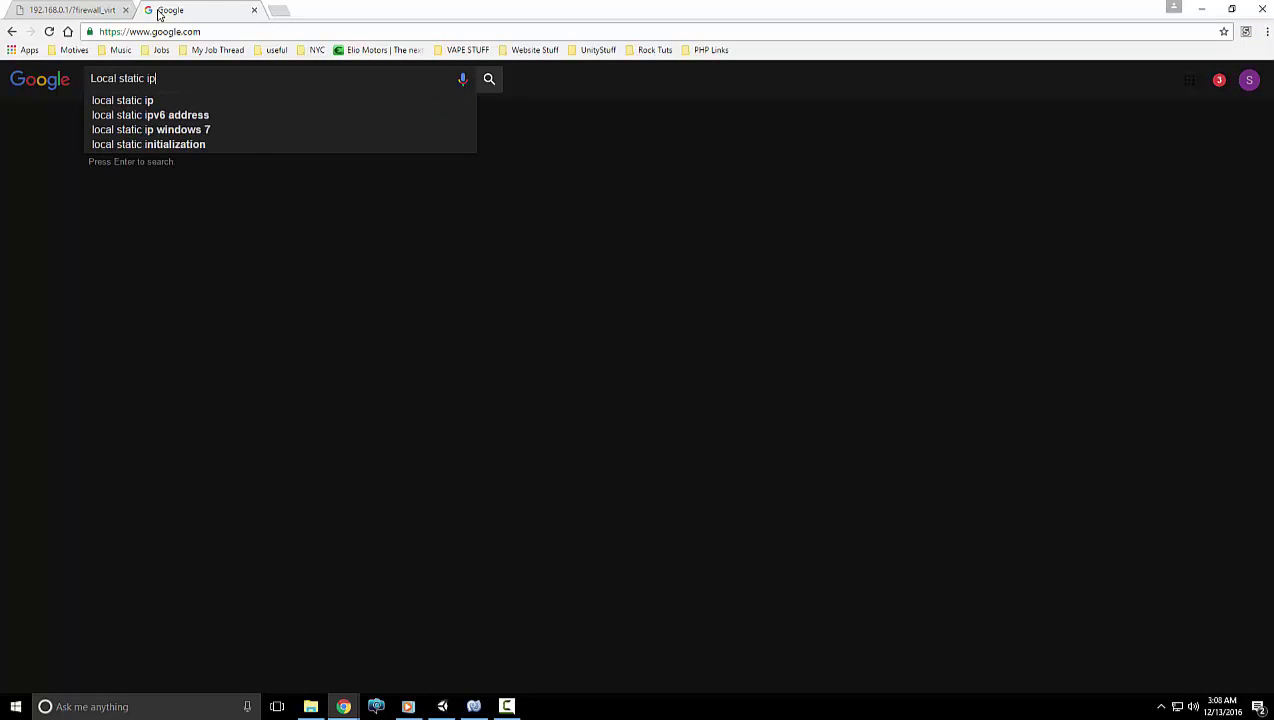
key("Return")
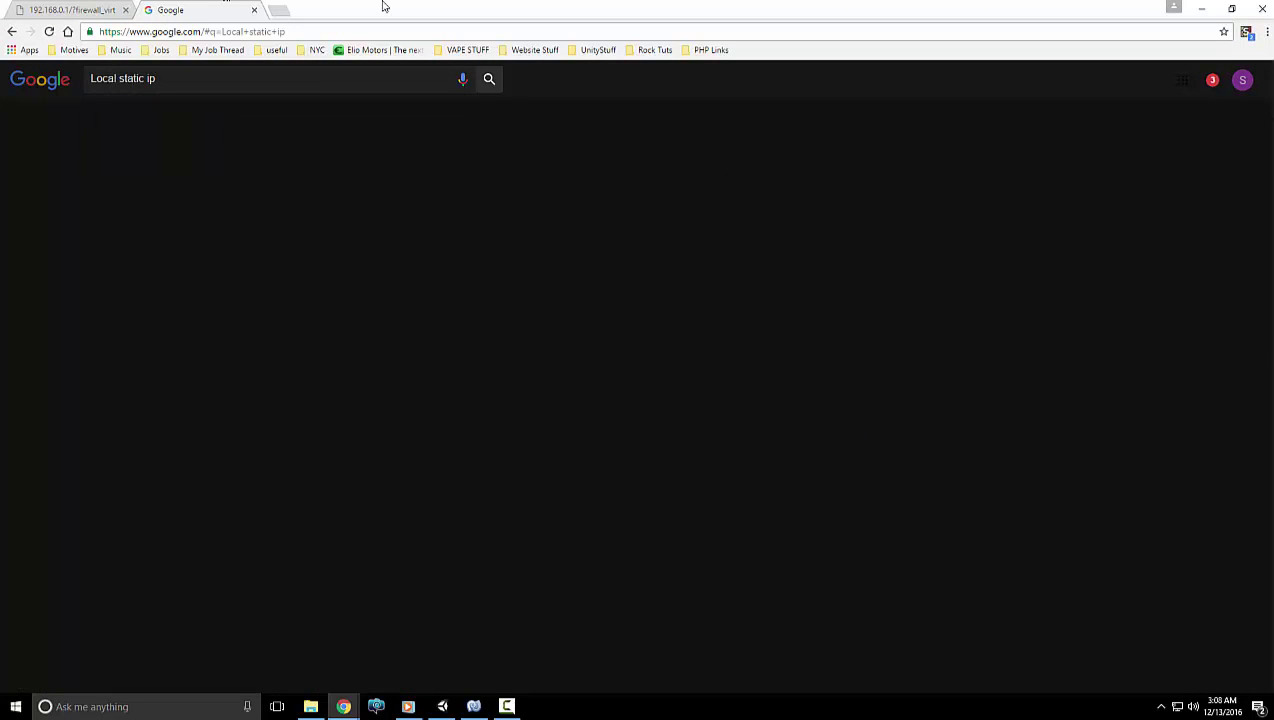
left_click_drag(337, 333, 146, 296)
left_click(230, 319)
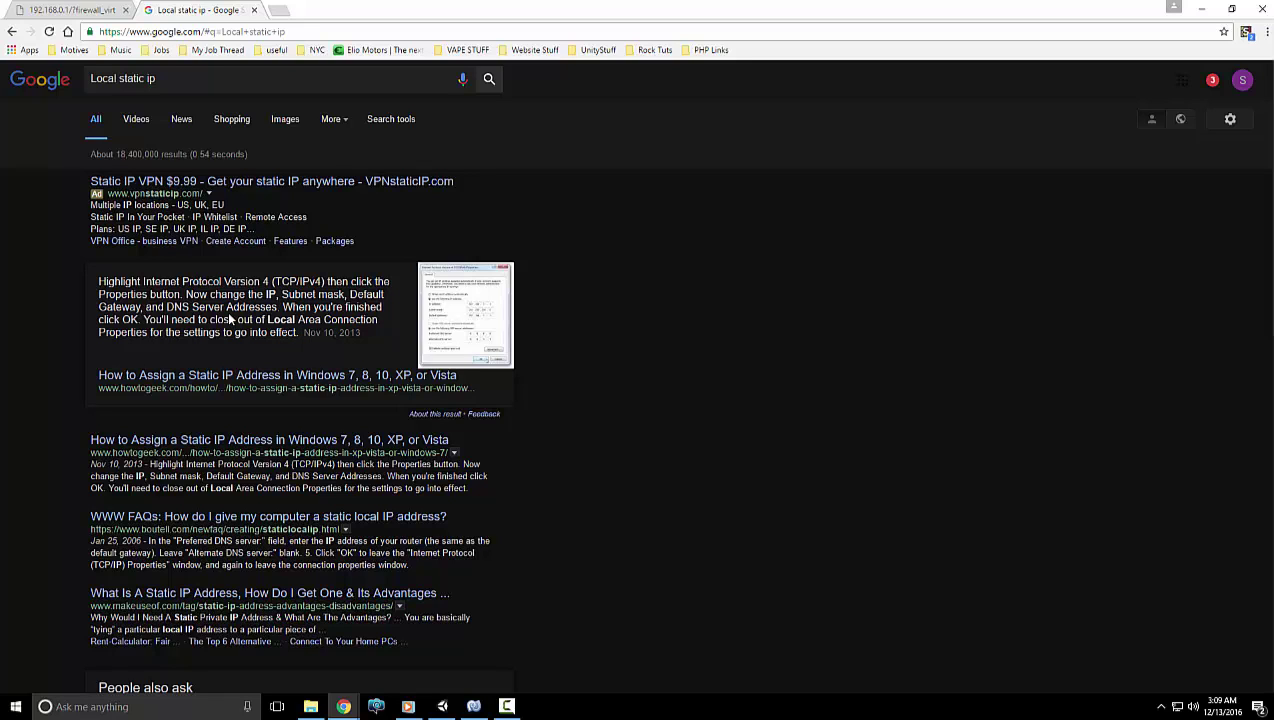
left_click(100, 9)
Tick only the 'as' entry, delete it from Virtual Servers, and switch back to Unity
left_click(489, 353)
left_click(489, 333)
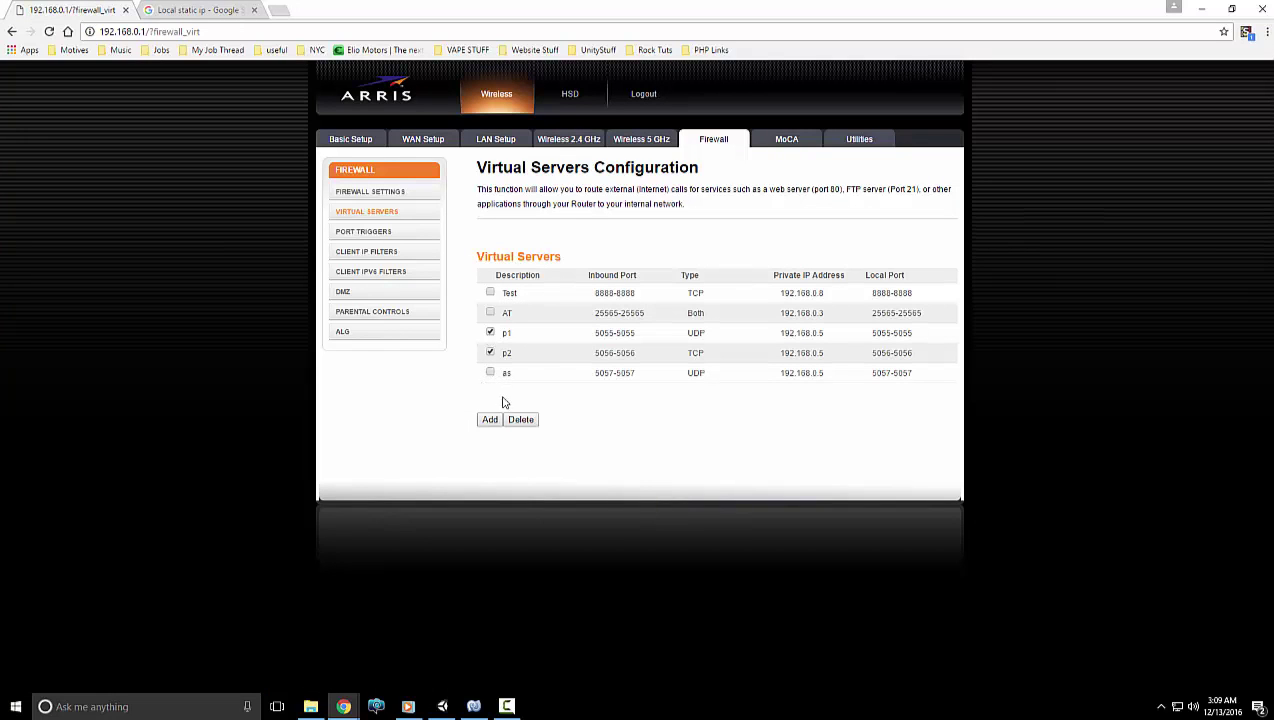
left_click(490, 373)
left_click(489, 353)
left_click(490, 333)
left_click(521, 420)
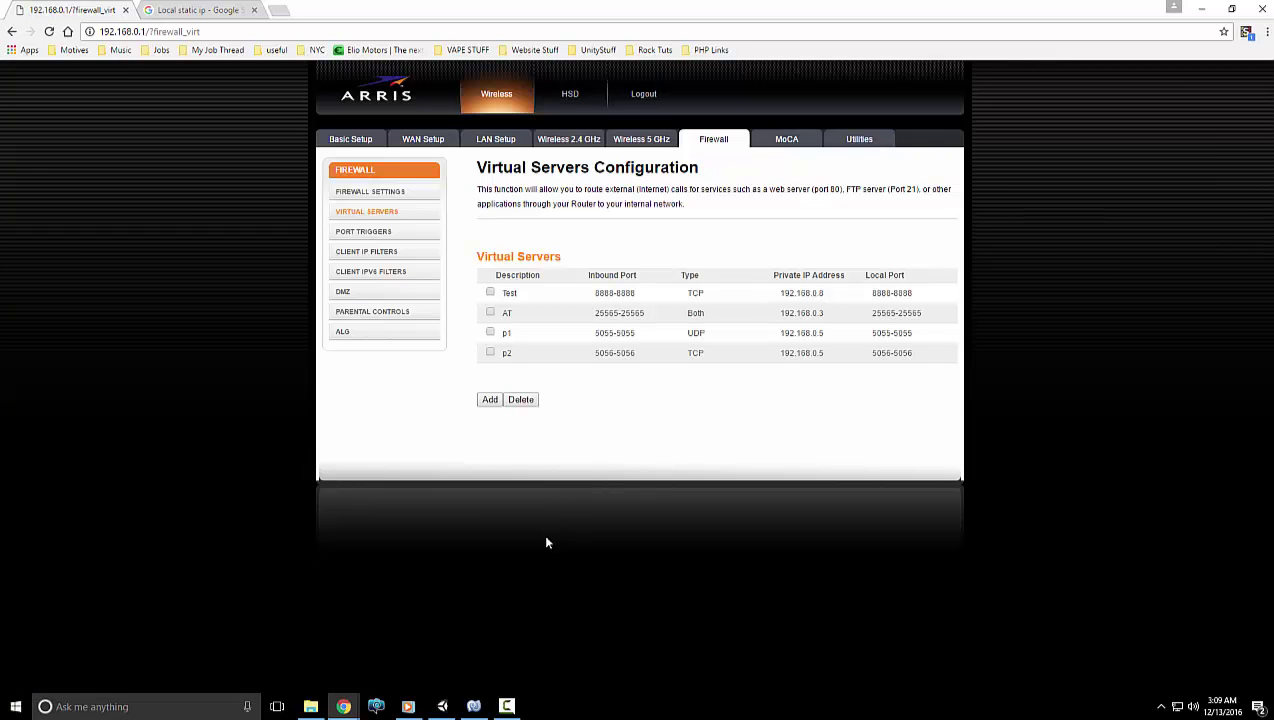
left_click(442, 706)
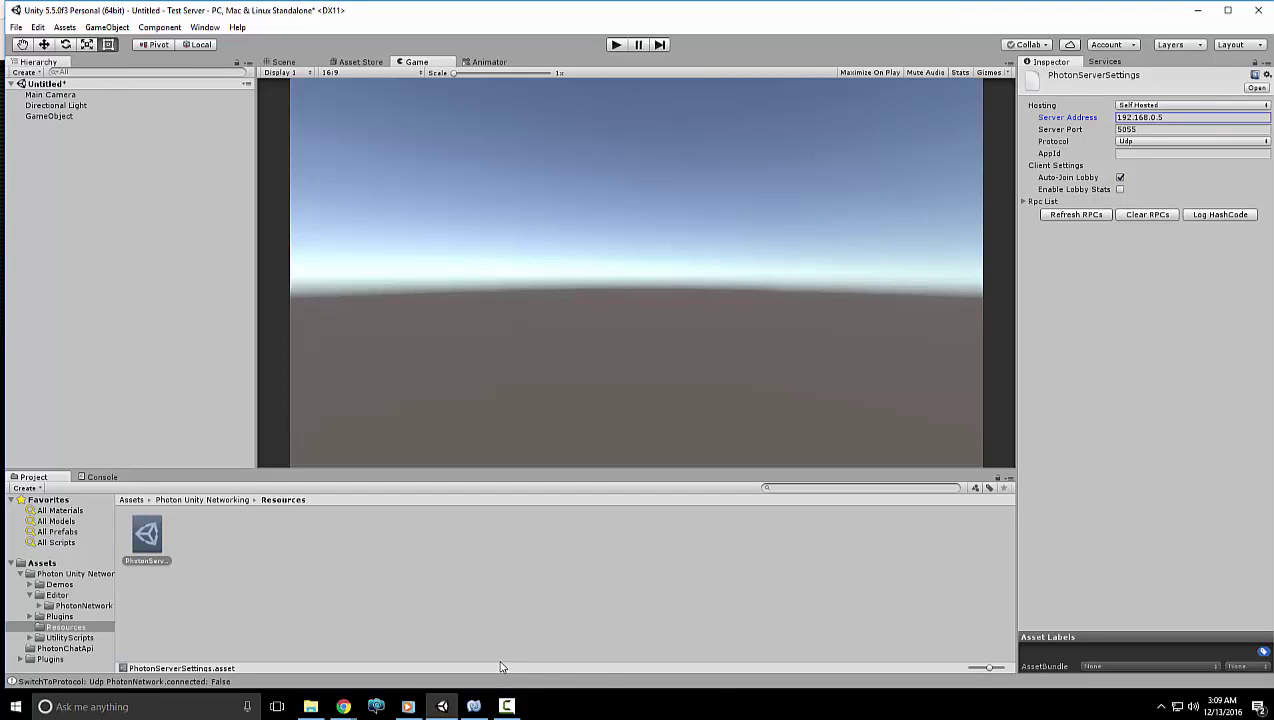
mouse_move(311, 706)
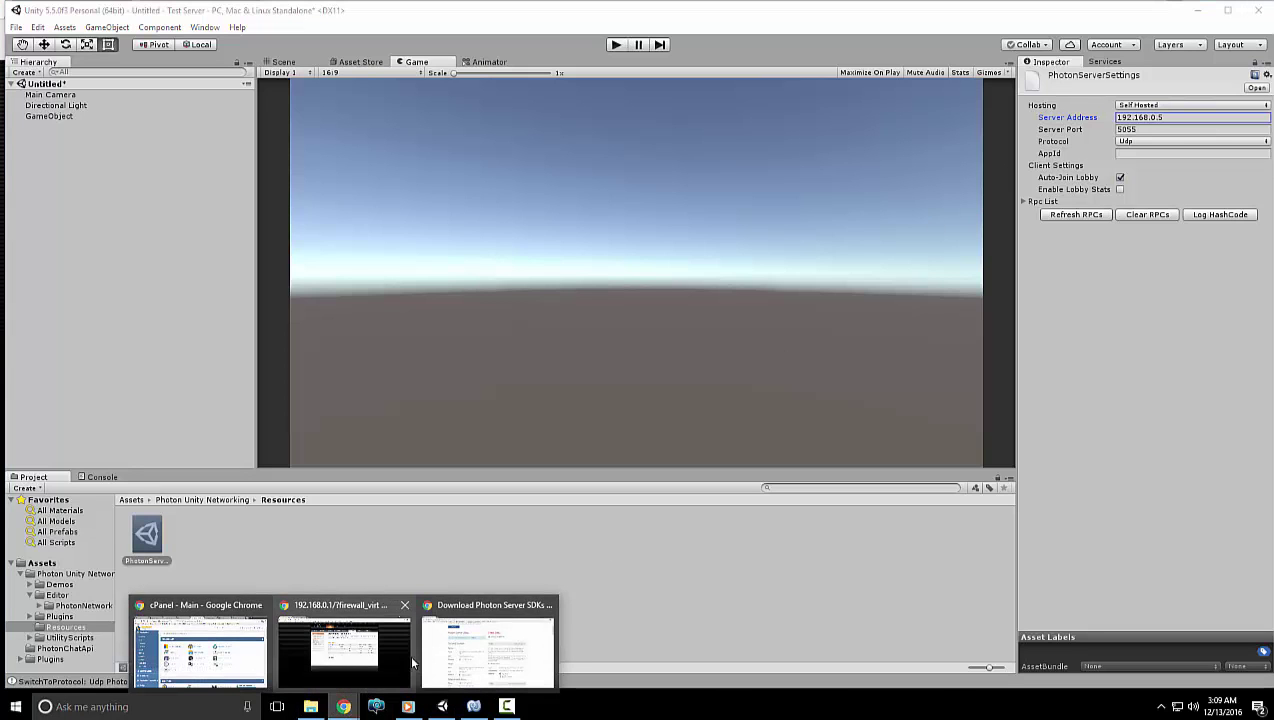
left_click(350, 655)
left_click(233, 10)
Load the Photon Engine site at exitgames.com
left_click(234, 31)
type("exitgames.com")
key("Return")
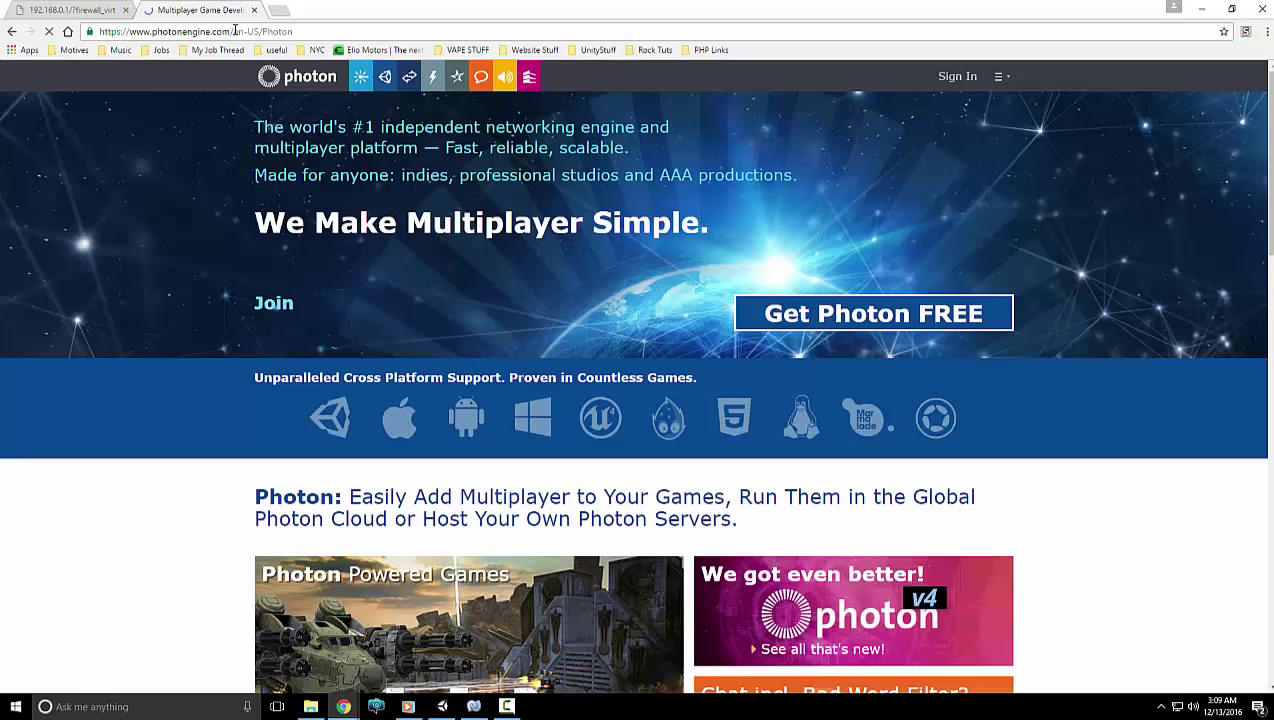
Go to the Photon Server product page and open the free license sign-up form
mouse_move(538, 72)
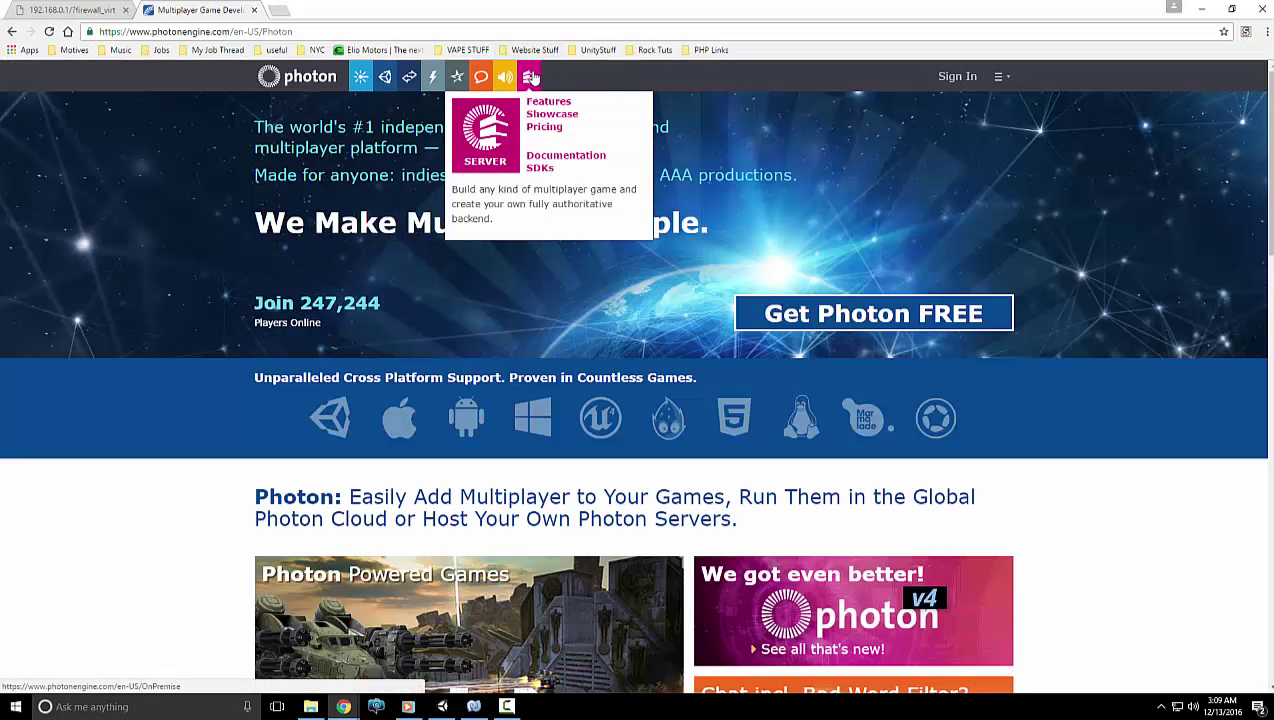
left_click(531, 77)
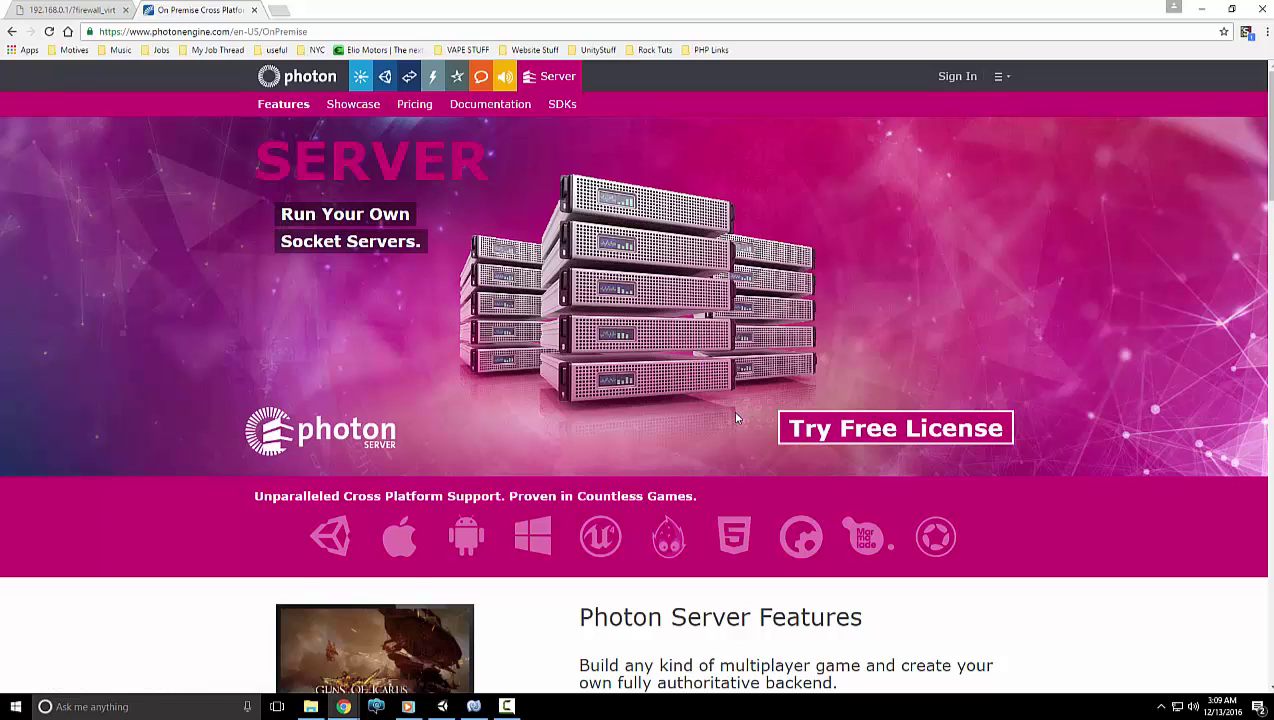
left_click(845, 430)
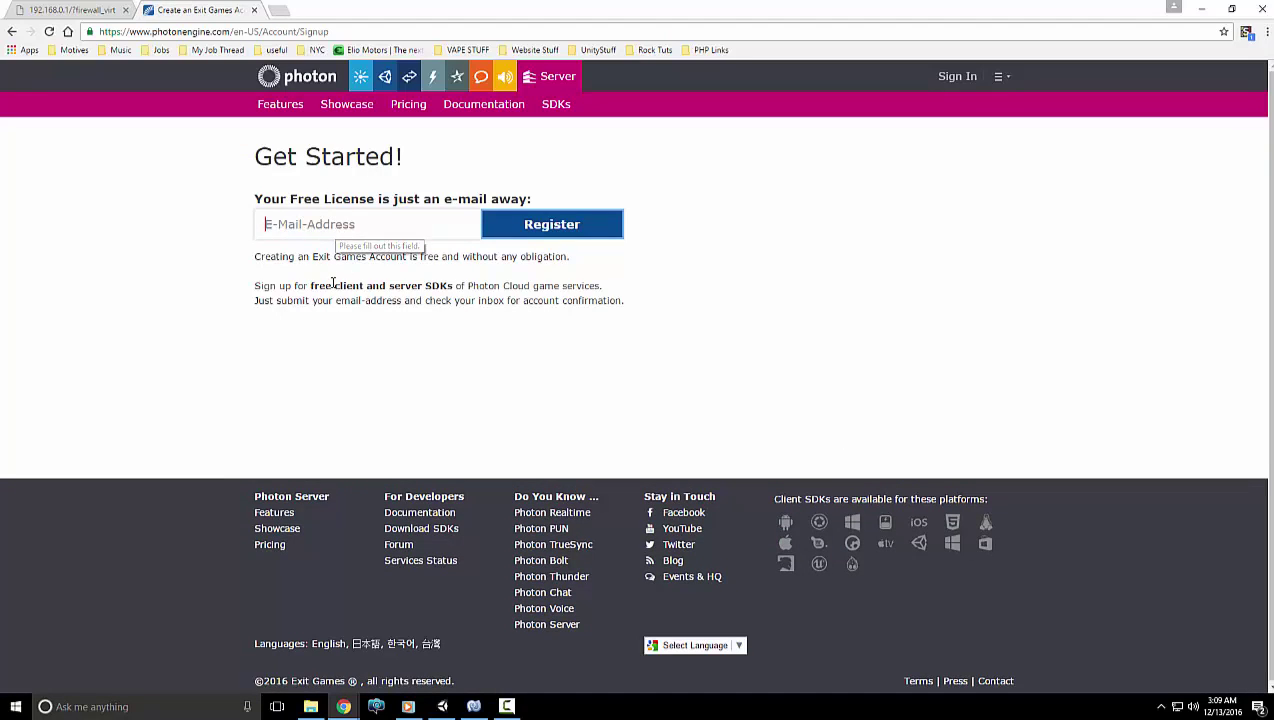
left_click_drag(421, 296, 516, 290)
left_click(516, 290)
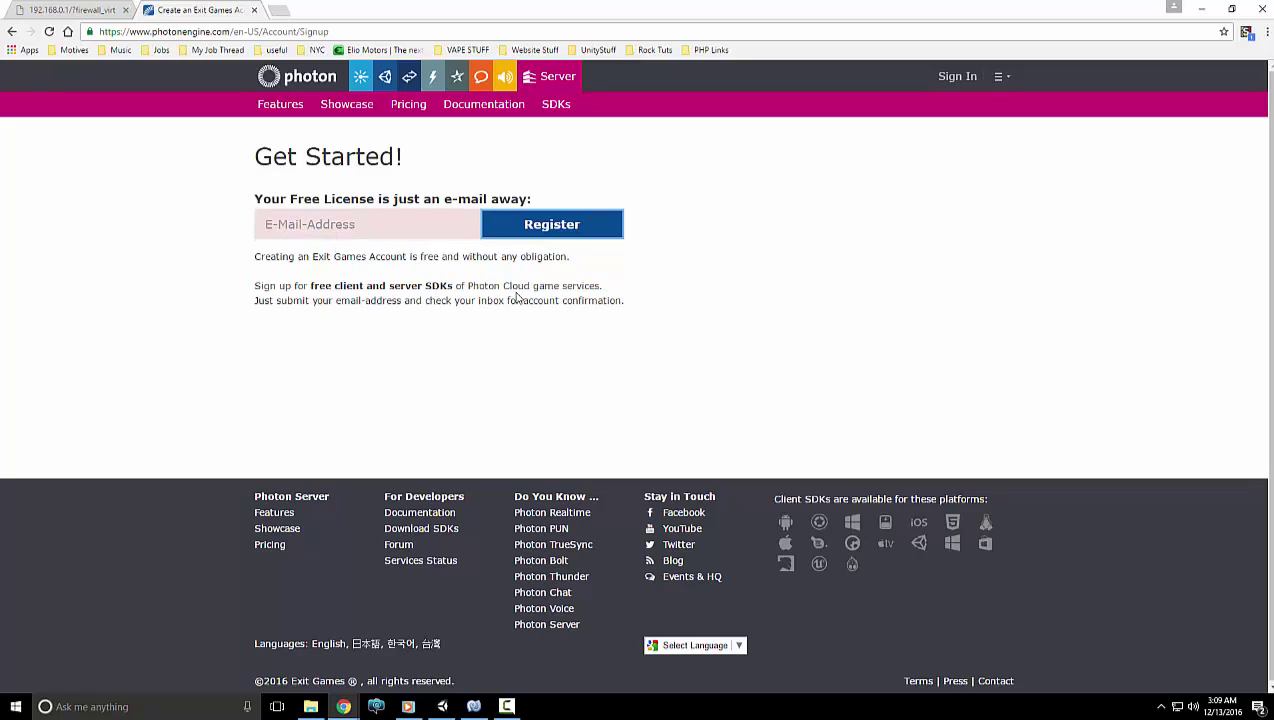